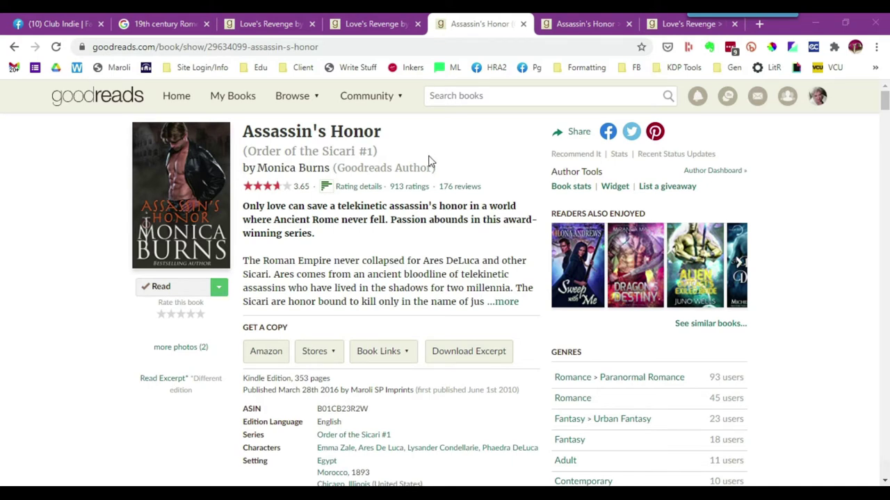
# Switch the shelved copy of Assassin's Honor to the fifth listed edition, the 2016 ebook
pyautogui.scroll(-3, 428, 164)
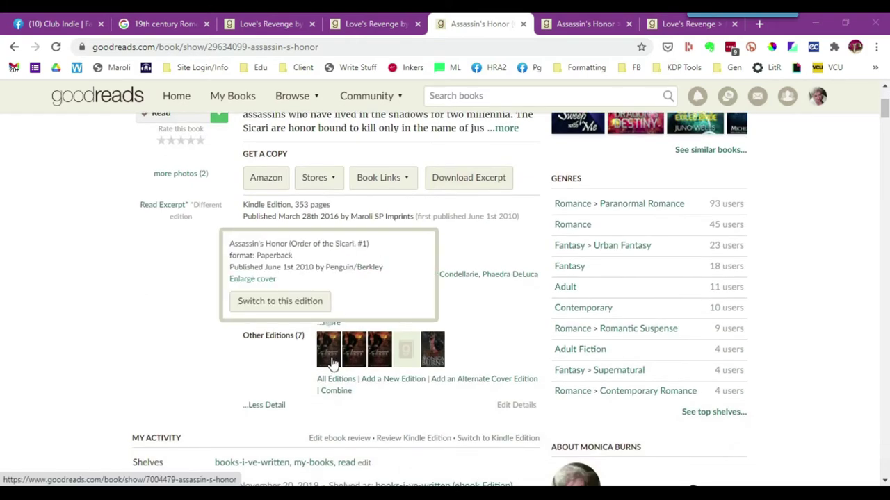
pyautogui.moveTo(349, 363)
pyautogui.moveTo(380, 355)
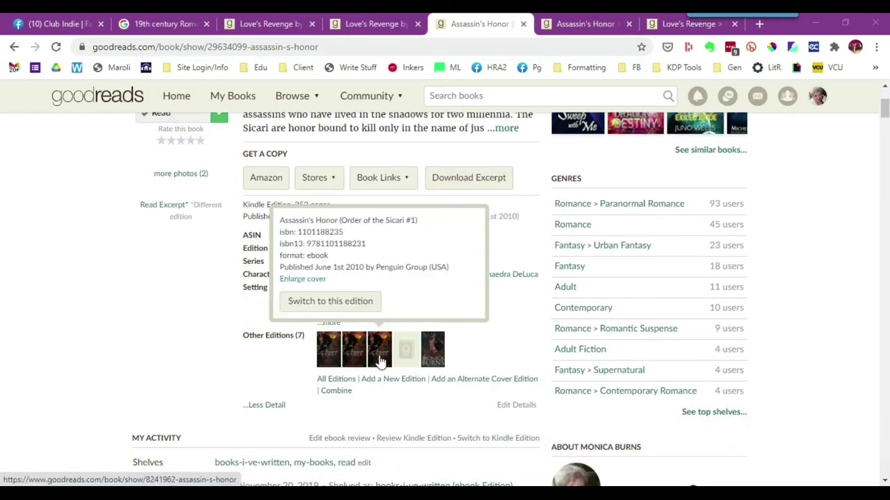
pyautogui.moveTo(433, 358)
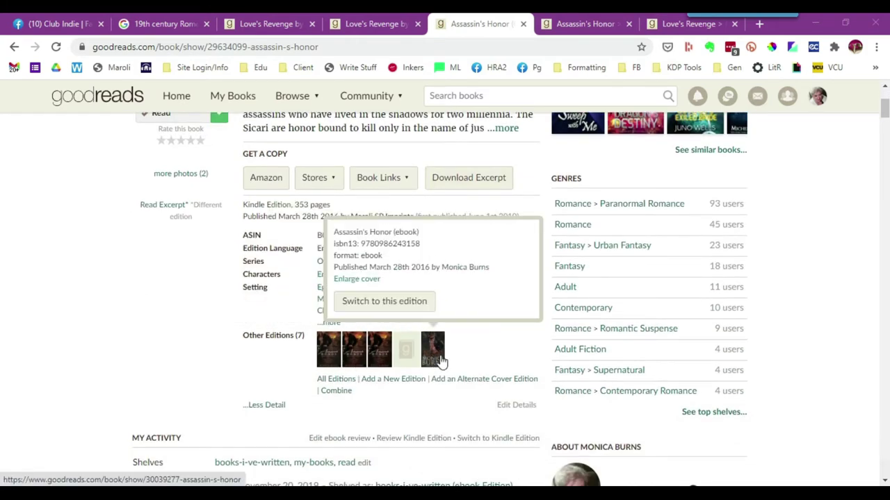
pyautogui.click(408, 313)
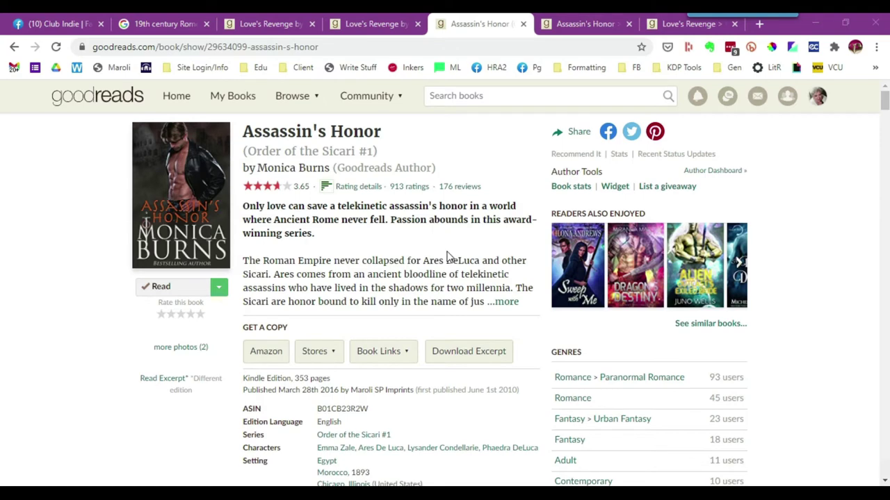
# Start an alternate cover edition from the Other Editions section of Assassin's Honor
pyautogui.scroll(-4, 442, 249)
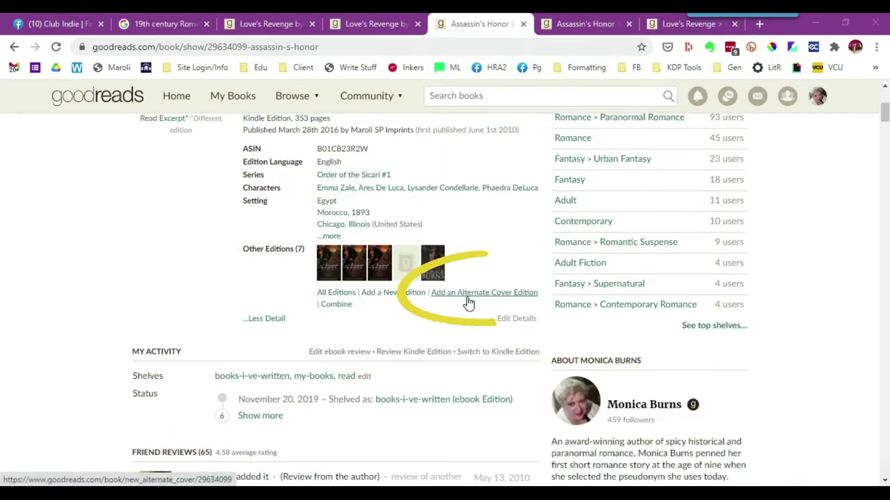
pyautogui.click(469, 303)
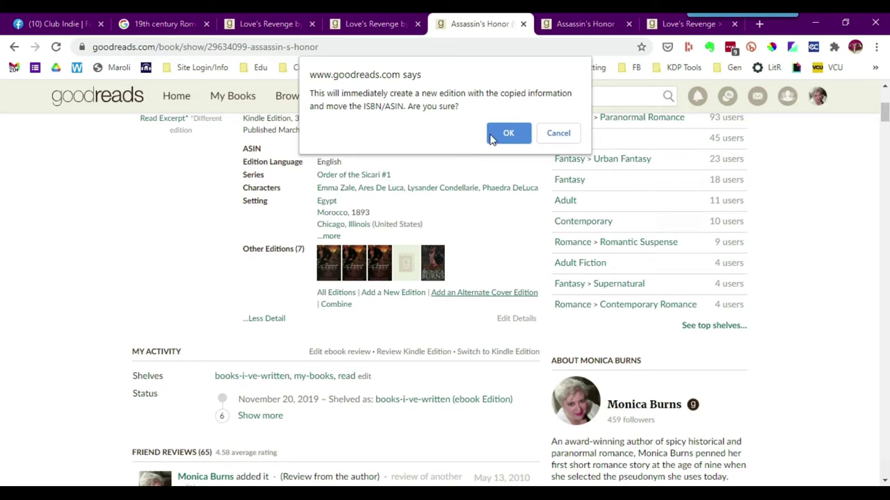
# Confirm creating the alternate-cover edition and bring up its Edit Book page
pyautogui.click(558, 133)
pyautogui.hotkey('ctrl', 'Tab')
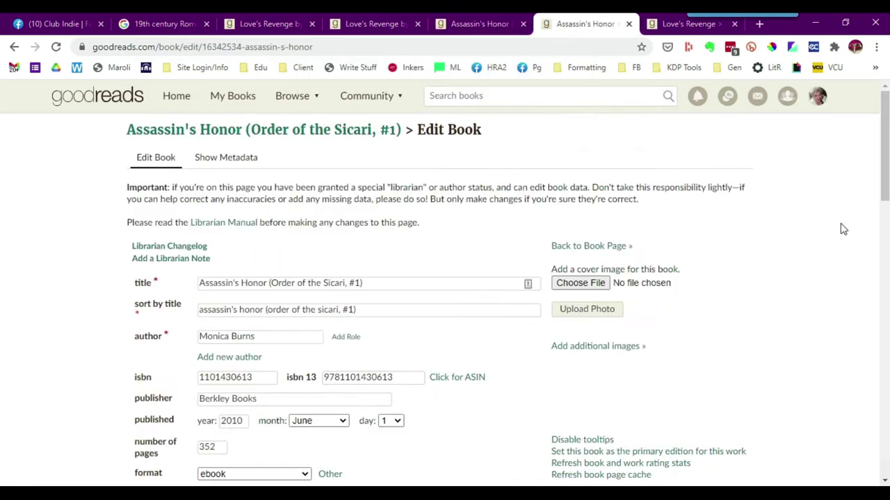
pyautogui.hotkey('ctrl', 'shift', 'Tab')
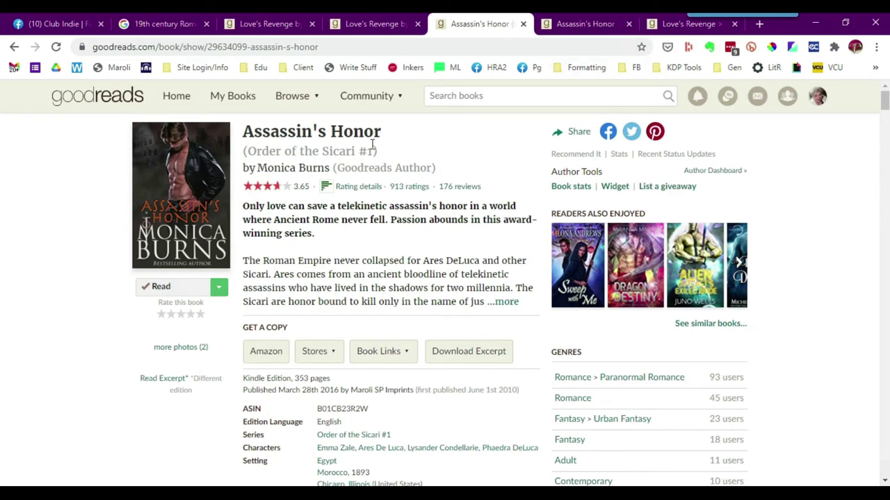
pyautogui.click(571, 26)
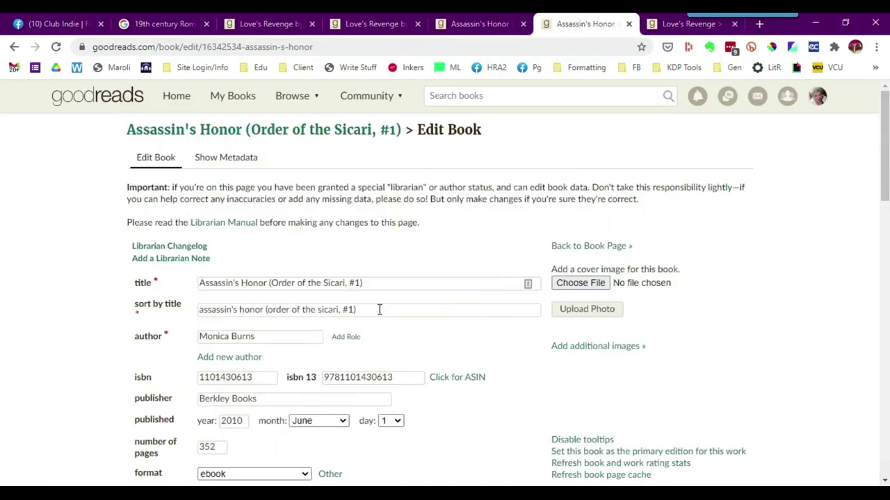
# Review the Edit Book form for the 2010 Berkley ebook, comparing it with the book page
pyautogui.scroll(-1, 451, 308)
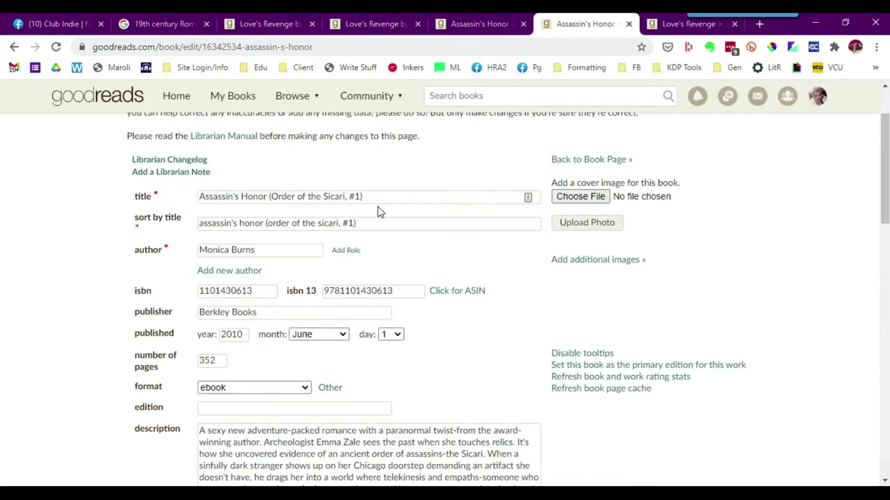
pyautogui.scroll(-1, 341, 285)
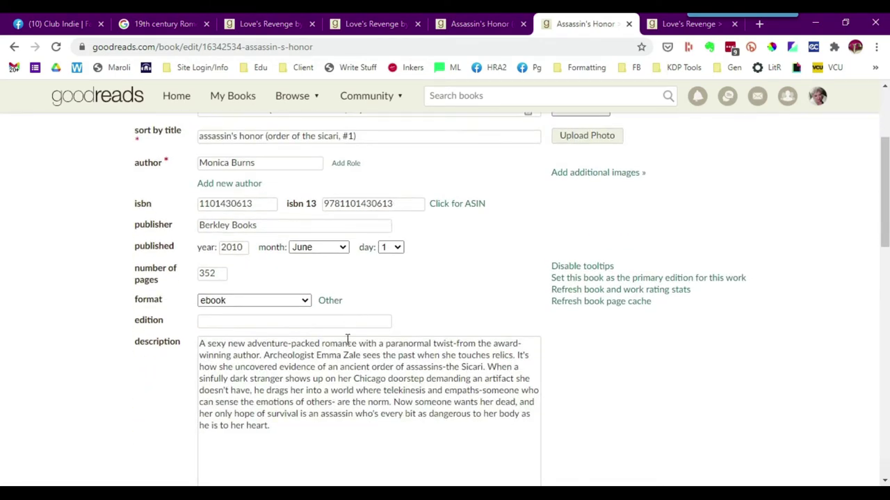
pyautogui.scroll(-4, 348, 340)
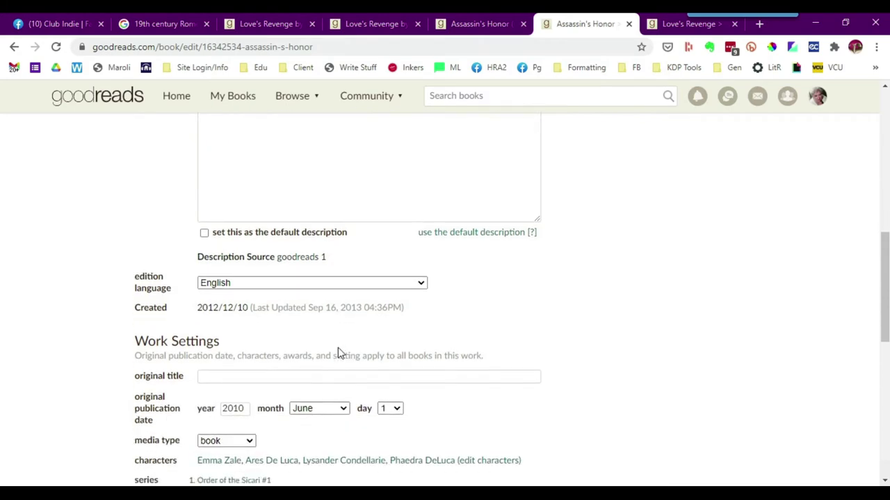
pyautogui.scroll(-2, 338, 355)
pyautogui.scroll(3, 341, 359)
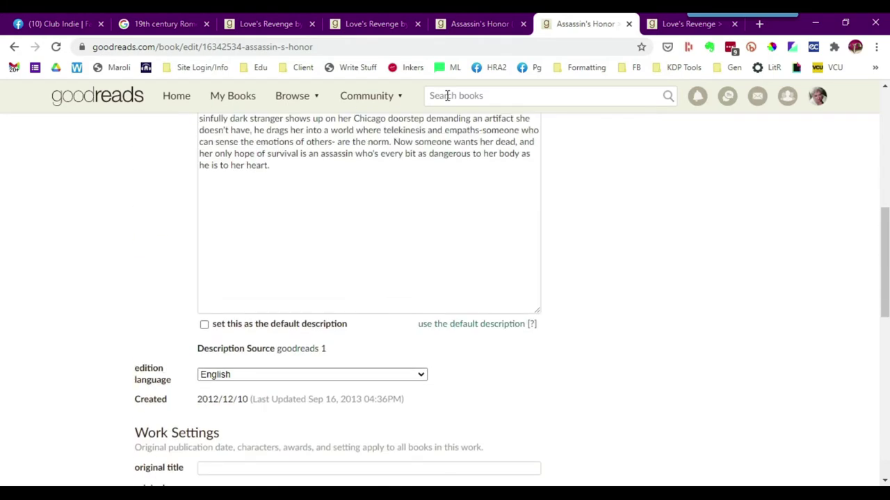
pyautogui.click(490, 27)
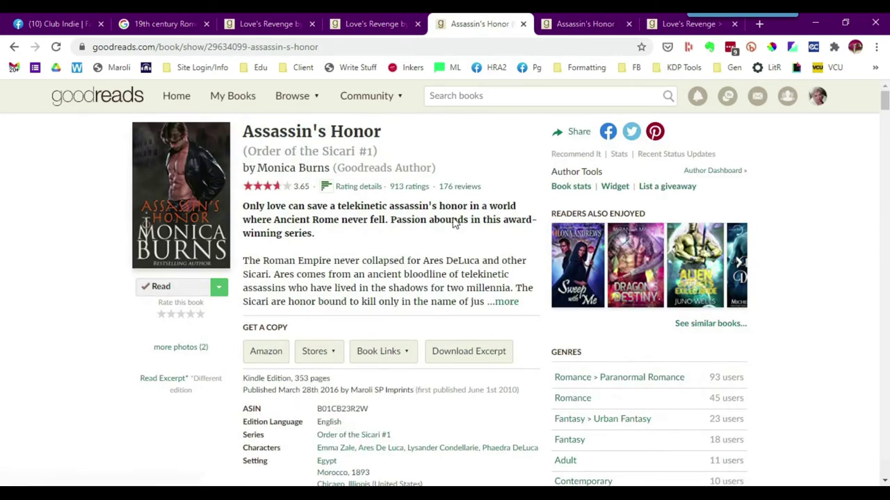
pyautogui.click(577, 24)
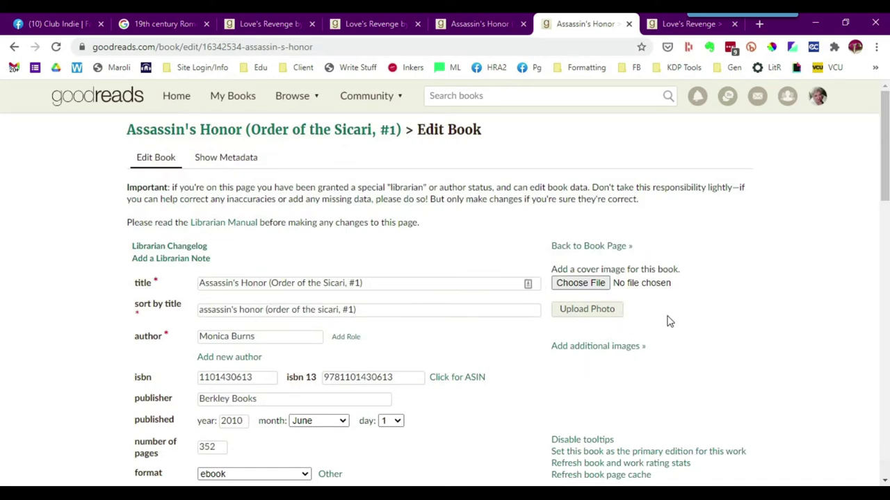
# Choose 'Assassins Honor eBook Cover FINAL v2.png' from the Cover folder as the new cover image
pyautogui.click(593, 291)
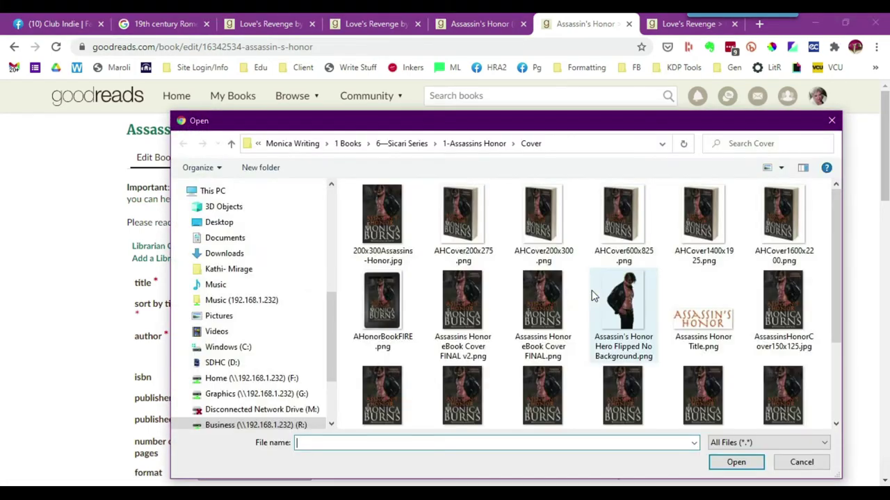
pyautogui.click(458, 351)
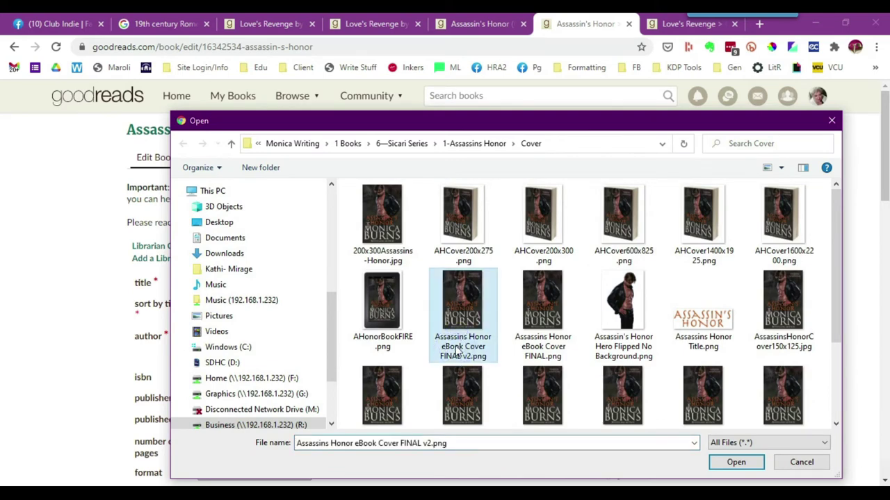
pyautogui.click(719, 470)
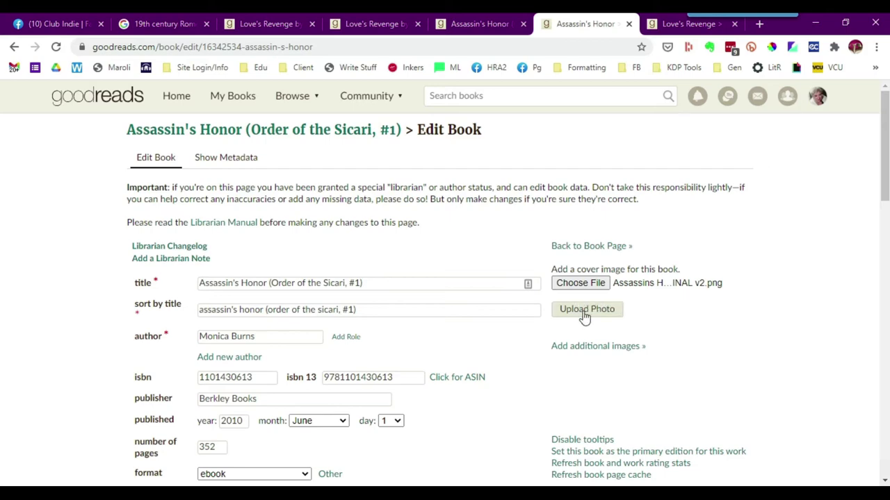
# Switch to the other Assassin's Honor edit page and look through its form
pyautogui.hotkey('ctrl', 'pageup')
pyautogui.scroll(-2, 660, 232)
pyautogui.scroll(4, 650, 324)
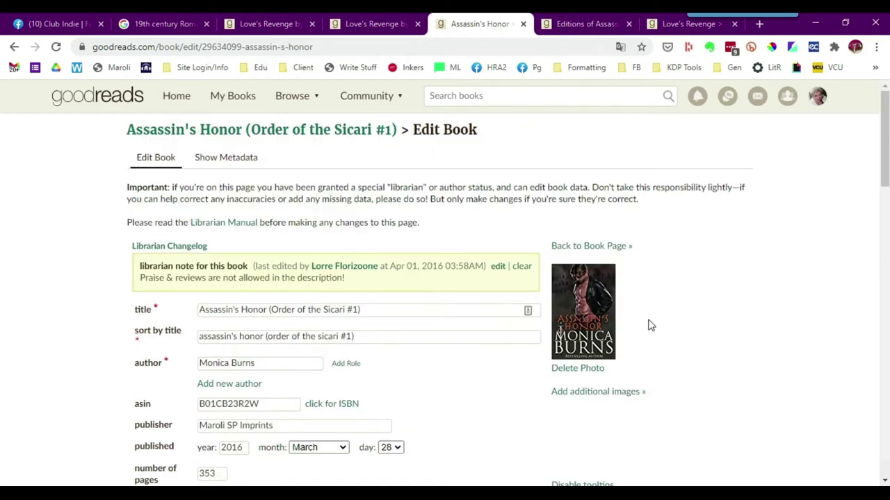
pyautogui.scroll(-5, 649, 326)
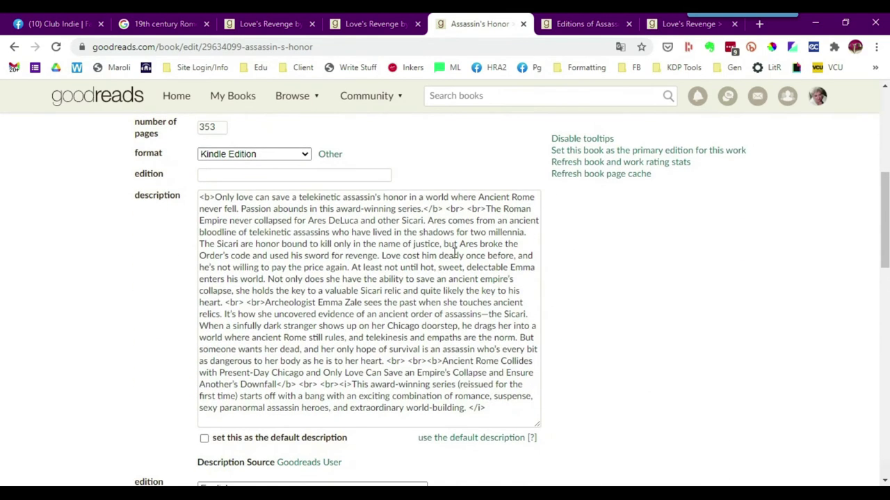
pyautogui.scroll(4, 441, 190)
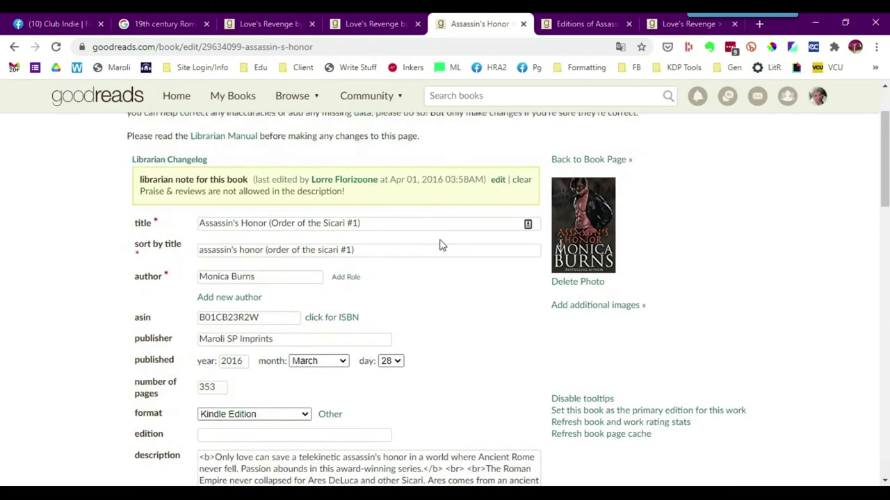
pyautogui.scroll(-4, 440, 244)
pyautogui.scroll(-7, 436, 318)
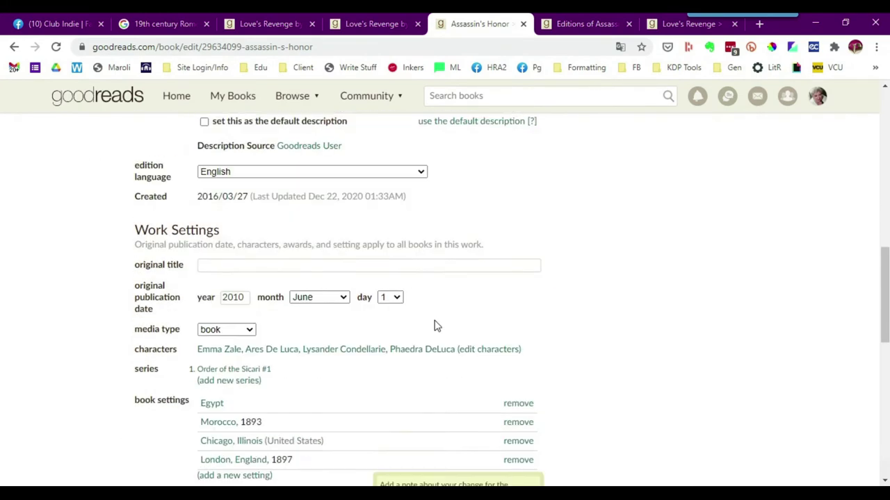
pyautogui.scroll(1, 436, 325)
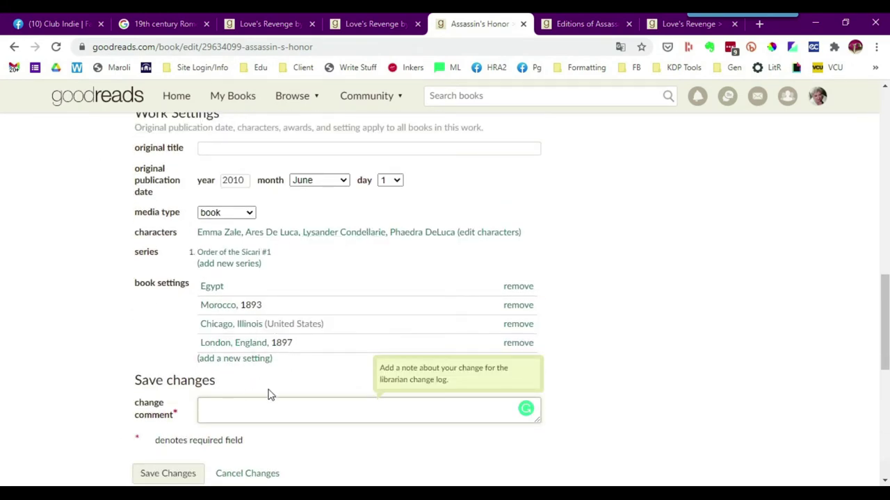
pyautogui.scroll(-1, 270, 391)
pyautogui.scroll(-1, 270, 391)
# Place the cursor in the change comment field, then move through the tabs to the Love's Revenge book page
pyautogui.click(260, 329)
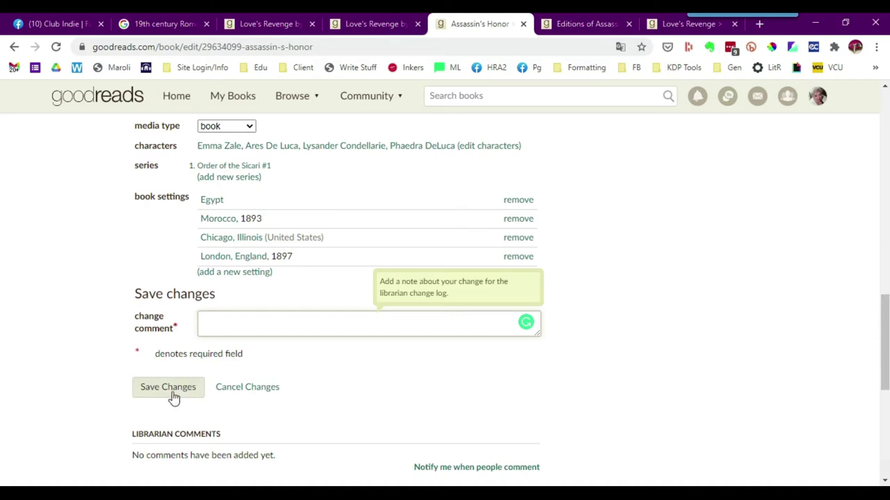
pyautogui.hotkey('ctrl', 'Tab')
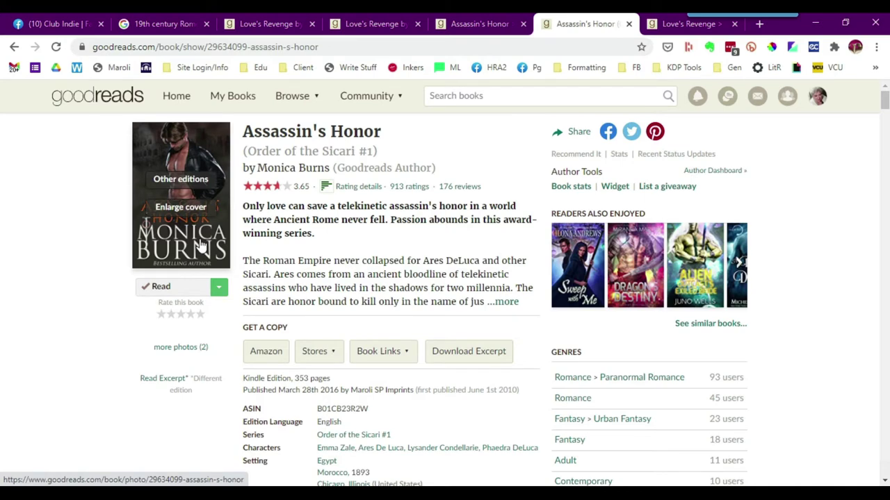
pyautogui.click(258, 24)
pyautogui.hotkey('ctrl', 'Tab')
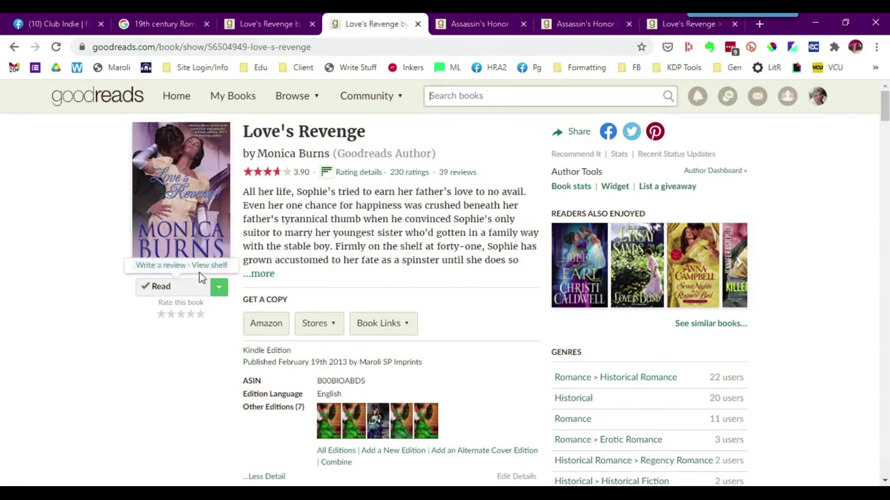
pyautogui.click(601, 24)
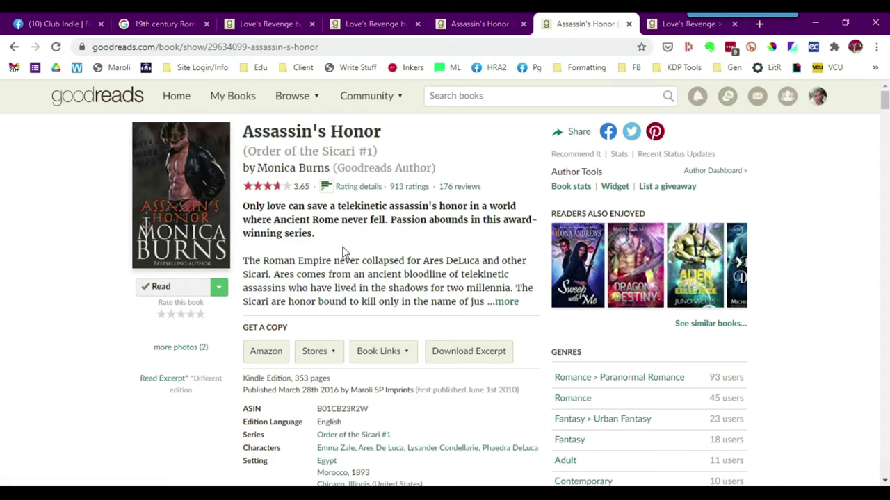
pyautogui.scroll(-3, 429, 243)
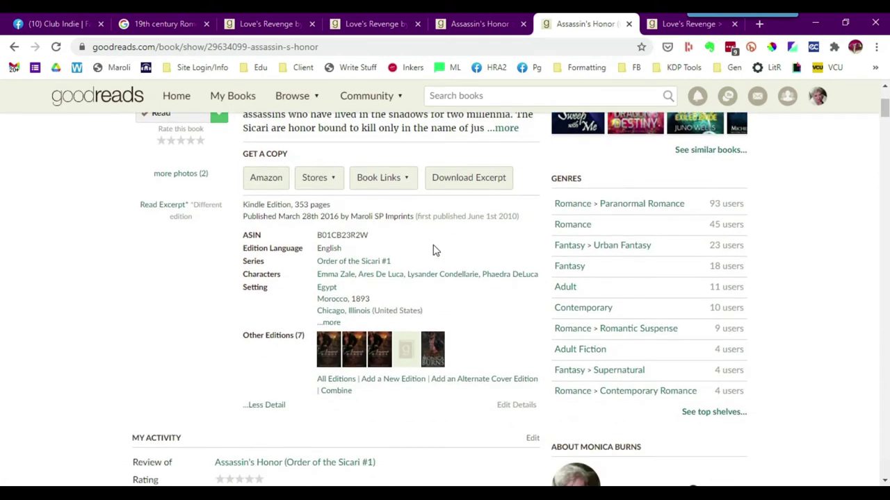
pyautogui.scroll(-1, 433, 250)
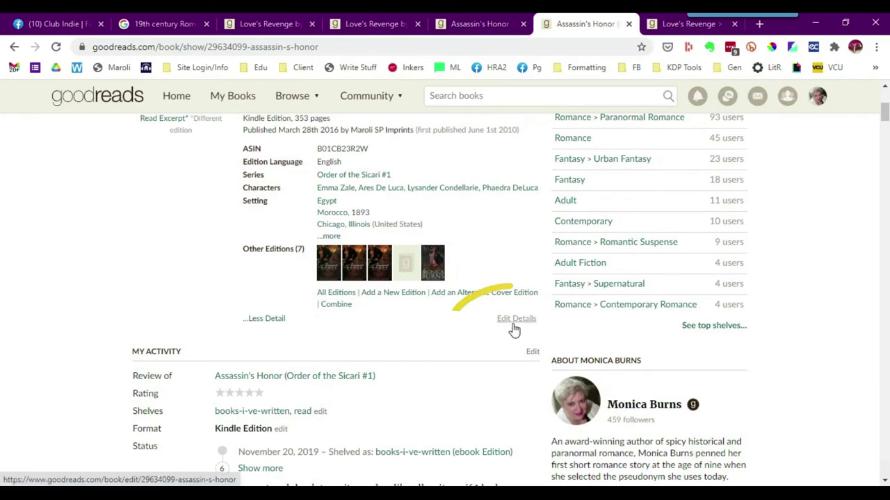
# Set Assassin's Honor as the work's primary edition from Edit Details, dismissing the confirmation notice
pyautogui.click(514, 327)
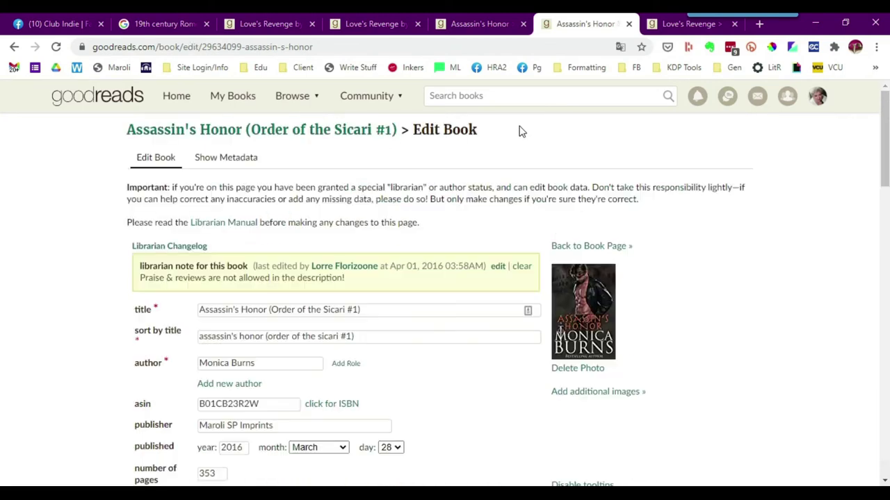
pyautogui.scroll(-3, 517, 174)
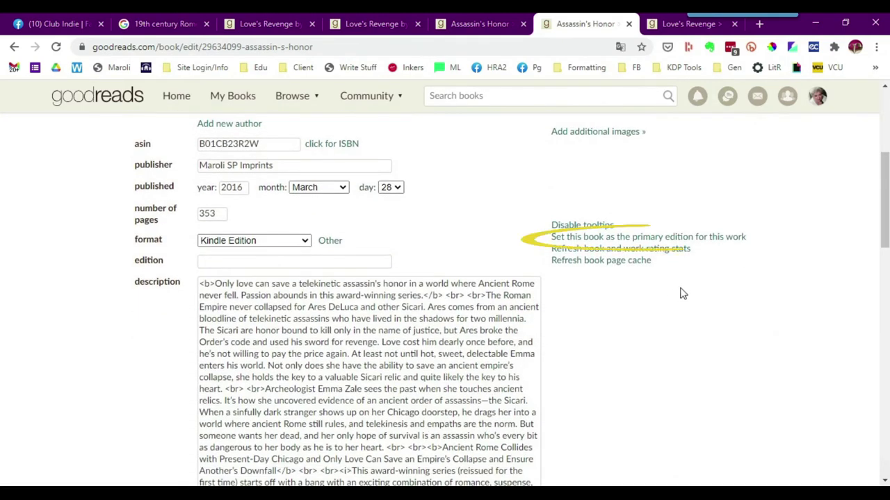
pyautogui.click(729, 239)
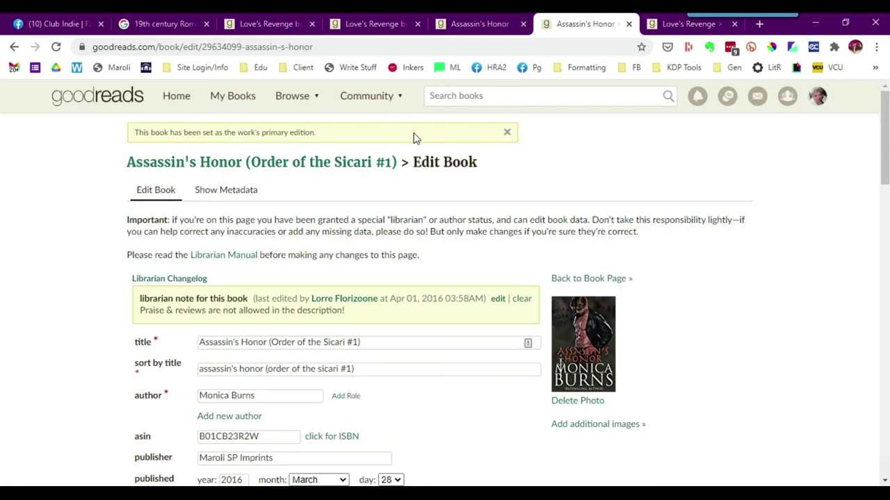
pyautogui.click(507, 137)
# Click the option that clears the manual primary edition setting
pyautogui.scroll(-3, 464, 298)
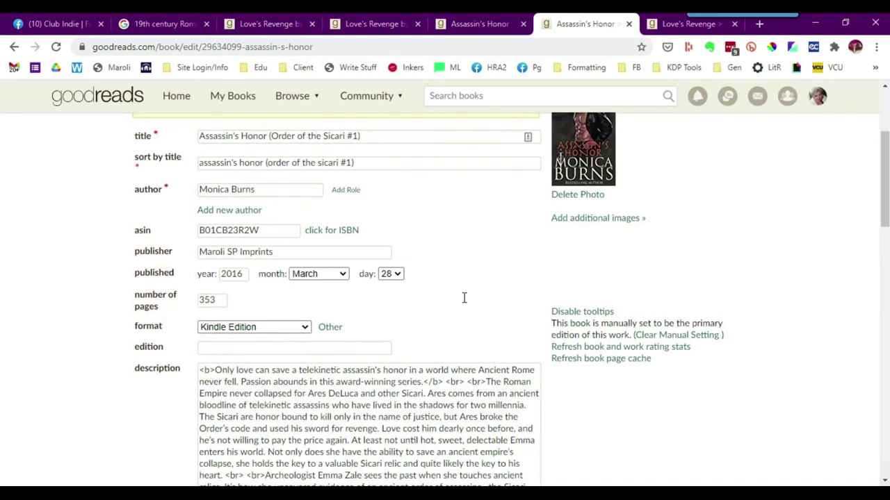
pyautogui.scroll(3, 461, 292)
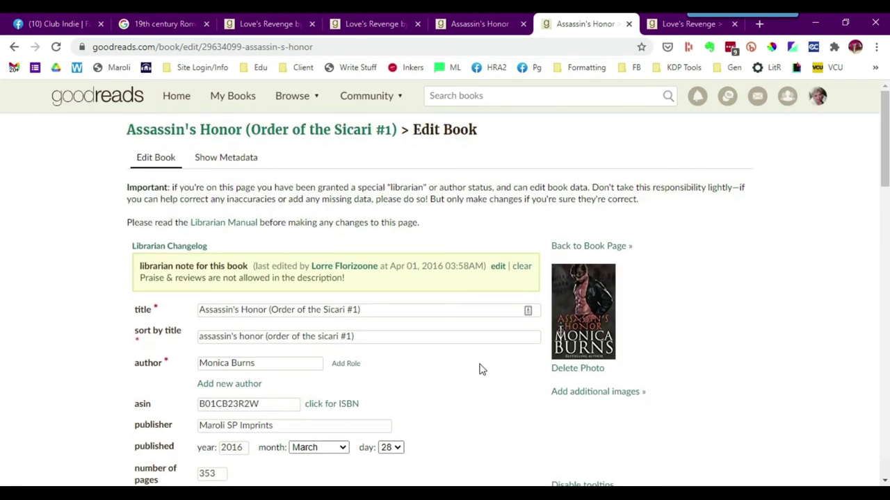
pyautogui.scroll(-3, 479, 367)
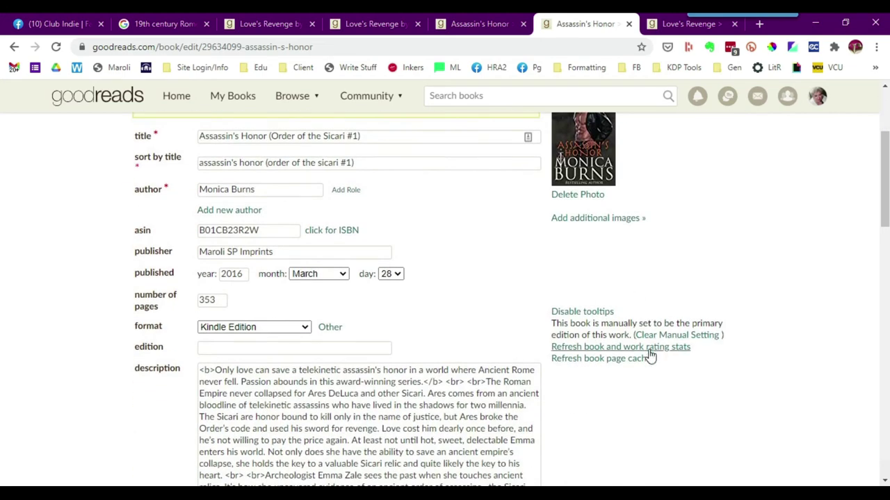
pyautogui.click(707, 341)
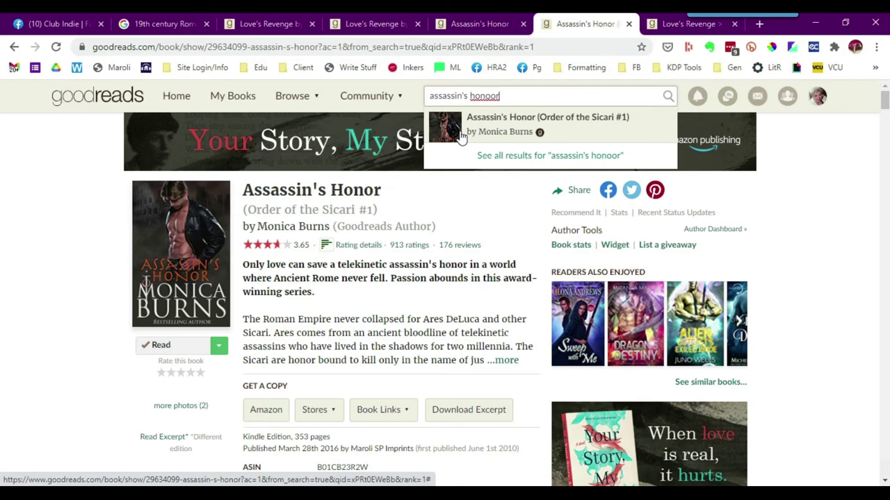
# Check the Edit Book form down to Save changes, then return to the Assassin's Honor page without saving
pyautogui.click(464, 201)
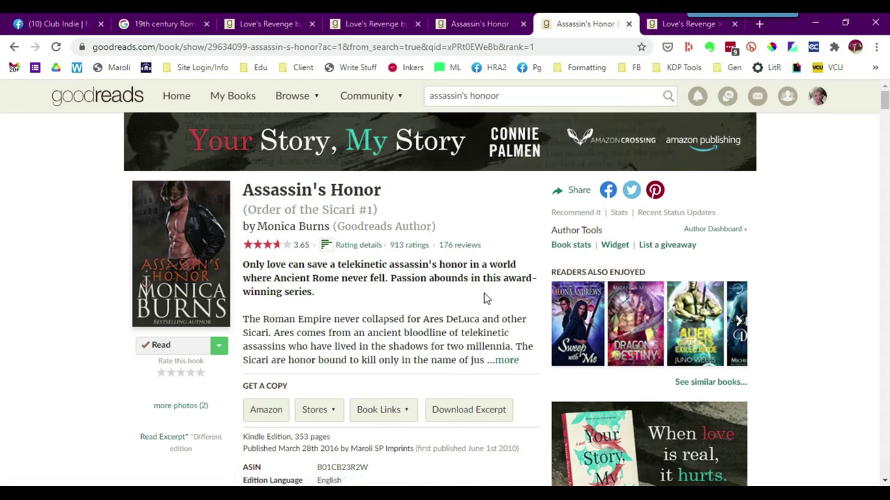
pyautogui.scroll(-2, 483, 427)
pyautogui.scroll(-1, 478, 445)
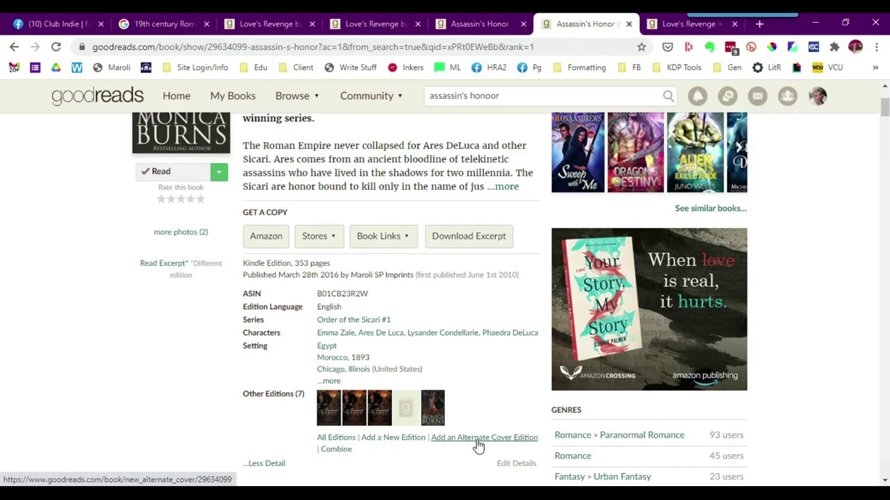
pyautogui.hotkey('ctrl', 'shift', 'Tab')
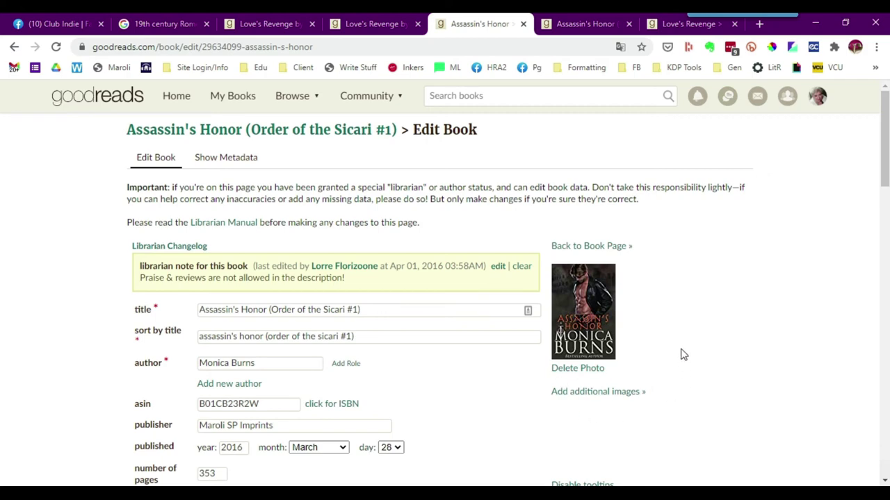
pyautogui.scroll(-5, 431, 365)
pyautogui.scroll(-8, 431, 365)
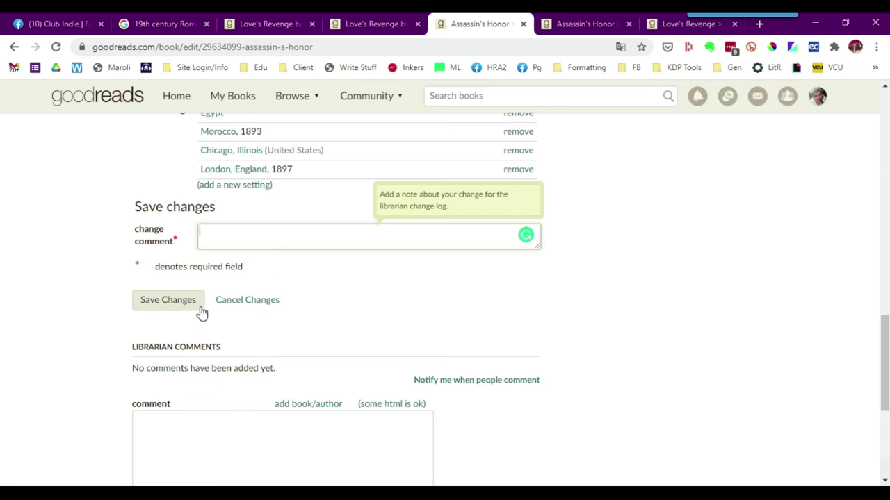
pyautogui.scroll(10, 586, 257)
pyautogui.click(264, 138)
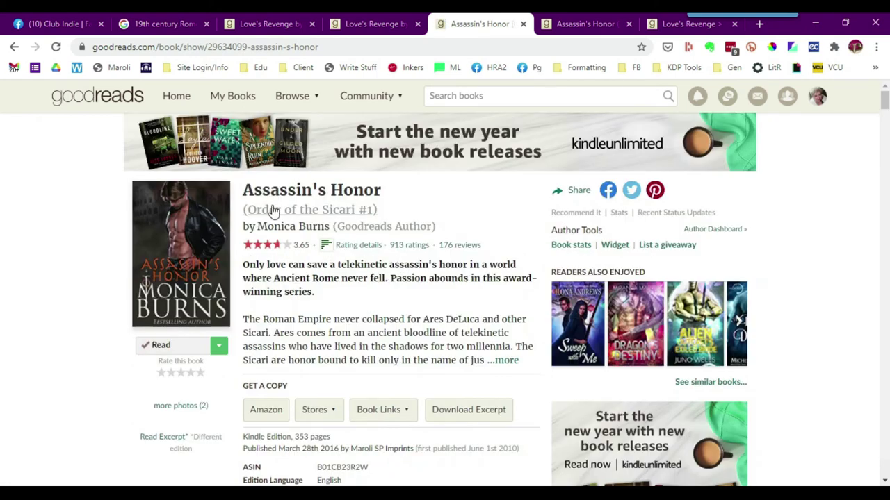
# Reopen Edit Details for the 2016 Kindle Edition to verify it is still the primary edition
pyautogui.moveTo(172, 221)
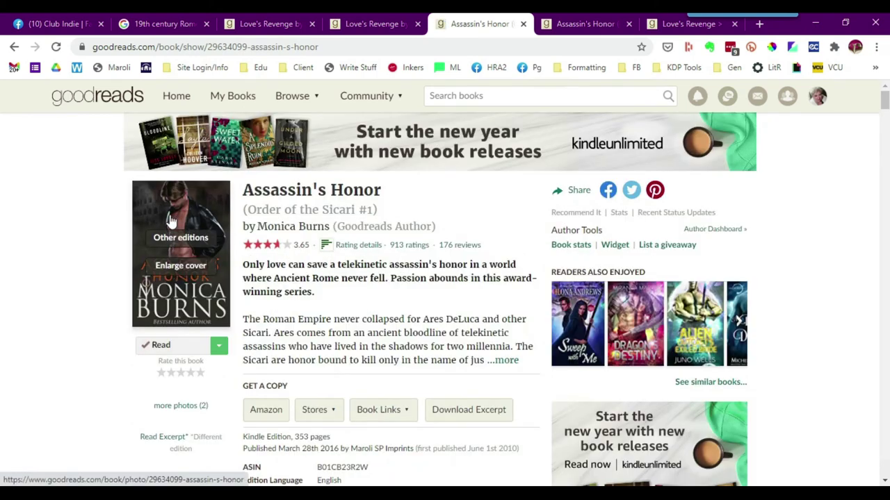
pyautogui.scroll(-4, 449, 275)
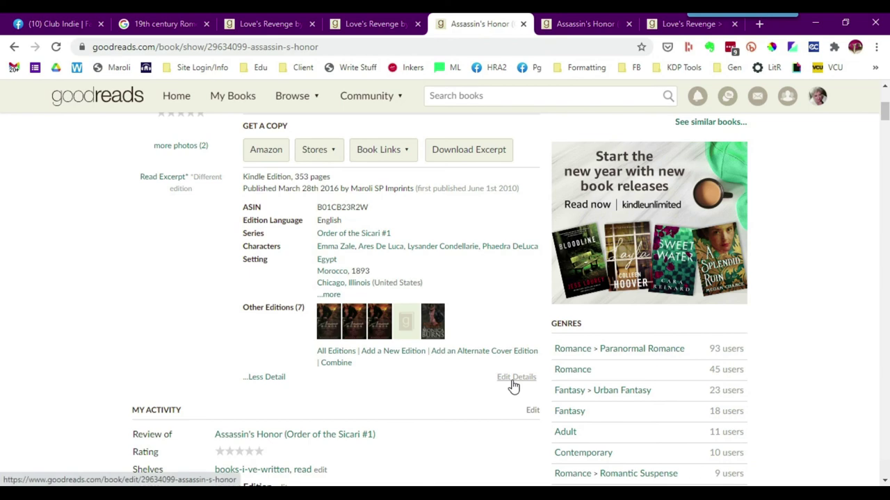
pyautogui.click(512, 382)
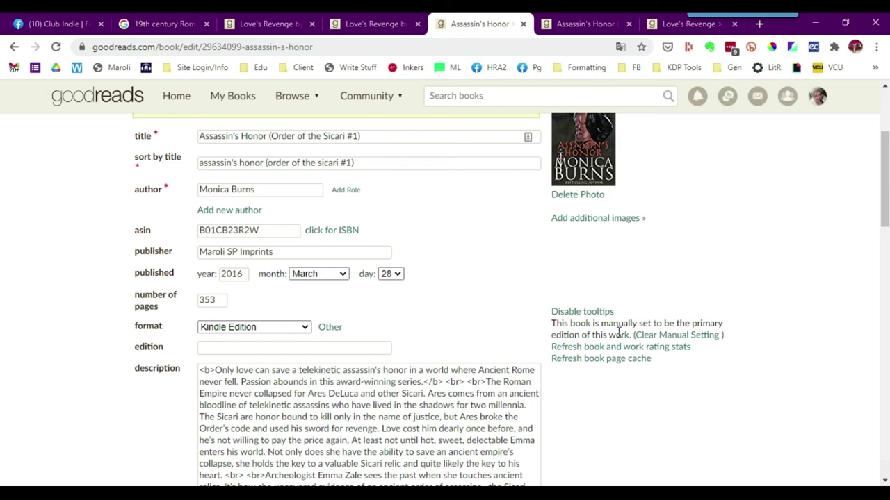
pyautogui.scroll(3, 754, 257)
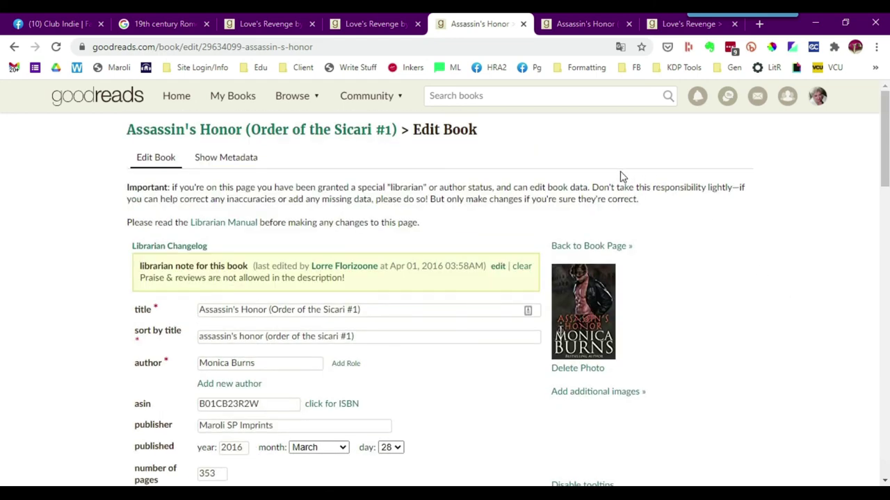
# Go back to the Assassin's Honor book page from the title link on the edit form
pyautogui.click(294, 136)
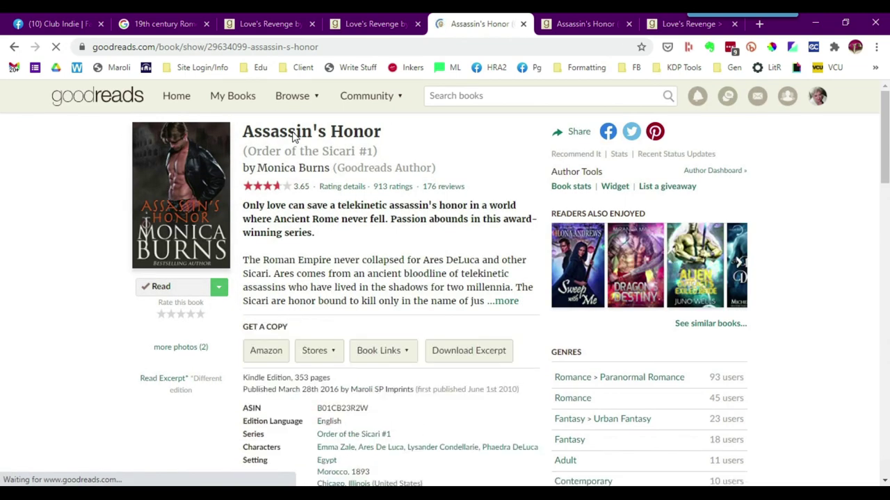